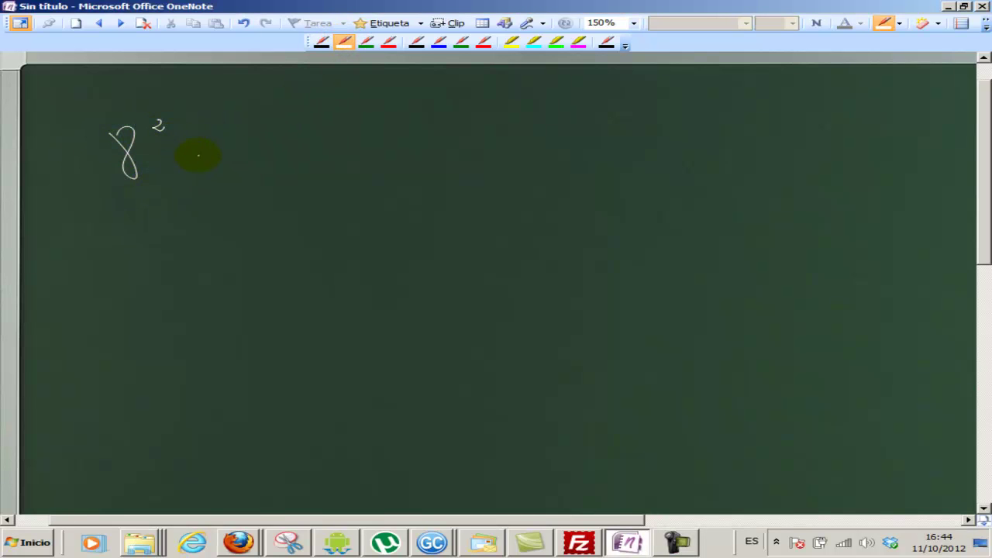
# Step: Complete the numerator 8²·(-2)³ and draw the fraction bar beneath it
pyautogui.moveTo(224, 122)
pyautogui.mouseDown()
pyautogui.moveTo(230, 180)
pyautogui.moveTo(251, 149)
pyautogui.moveTo(287, 161)
pyautogui.mouseUp()
pyautogui.moveTo(296, 113)
pyautogui.mouseDown()
pyautogui.moveTo(308, 141)
pyautogui.moveTo(303, 173)
pyautogui.mouseUp()
pyautogui.moveTo(319, 98); pyautogui.dragTo(320, 110)
pyautogui.moveTo(87, 191); pyautogui.dragTo(346, 189)
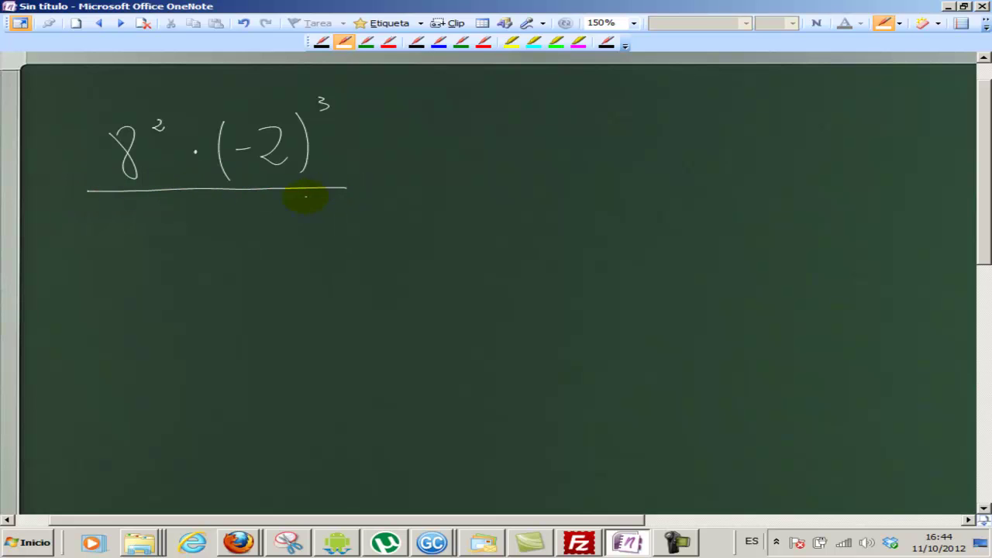
# Step: Write (-2)⁴·4³ as the denominator and add an equals sign after the fraction
pyautogui.moveTo(111, 226); pyautogui.dragTo(159, 237)
pyautogui.moveTo(108, 207); pyautogui.dragTo(104, 245)
pyautogui.moveTo(164, 202)
pyautogui.mouseDown()
pyautogui.moveTo(179, 242)
pyautogui.moveTo(193, 206)
pyautogui.moveTo(253, 218)
pyautogui.moveTo(252, 242)
pyautogui.mouseUp()
pyautogui.moveTo(269, 200); pyautogui.dragTo(269, 218)
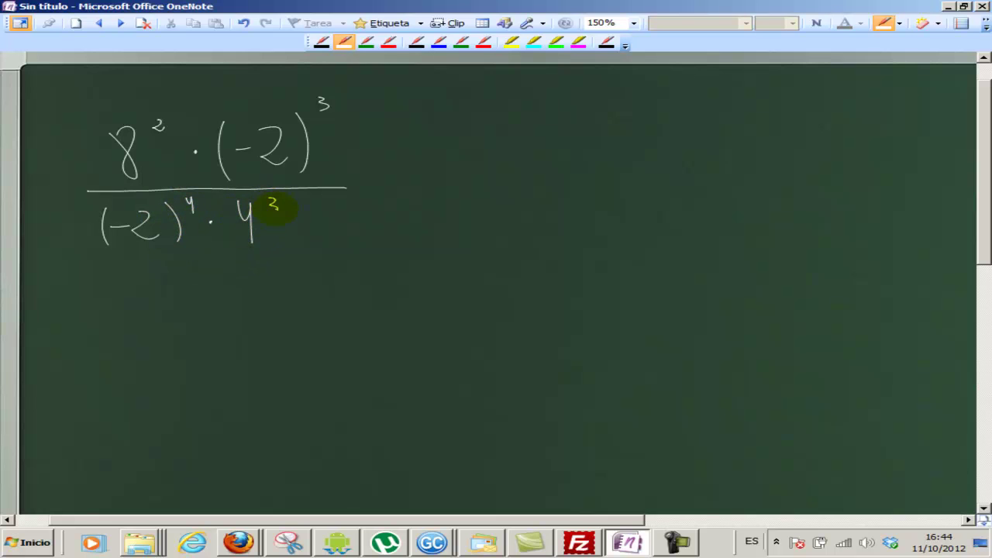
pyautogui.moveTo(361, 180)
pyautogui.mouseDown()
pyautogui.moveTo(394, 179)
pyautogui.moveTo(396, 190)
pyautogui.mouseUp()
# Step: Handwrite FACTORIZAR right of the fraction and begin the next line with an equals sign
pyautogui.moveTo(505, 125)
pyautogui.mouseDown()
pyautogui.moveTo(506, 172)
pyautogui.moveTo(546, 126)
pyautogui.mouseUp()
pyautogui.moveTo(501, 146); pyautogui.dragTo(529, 146)
pyautogui.moveTo(556, 176)
pyautogui.mouseDown()
pyautogui.moveTo(566, 122)
pyautogui.moveTo(577, 173)
pyautogui.mouseUp()
pyautogui.moveTo(618, 130)
pyautogui.mouseDown()
pyautogui.moveTo(618, 164)
pyautogui.moveTo(643, 165)
pyautogui.moveTo(661, 126)
pyautogui.mouseUp()
pyautogui.moveTo(668, 152)
pyautogui.mouseDown()
pyautogui.moveTo(700, 138)
pyautogui.moveTo(704, 158)
pyautogui.mouseUp()
pyautogui.moveTo(707, 118); pyautogui.dragTo(741, 155)
pyautogui.moveTo(756, 124)
pyautogui.mouseDown()
pyautogui.moveTo(754, 156)
pyautogui.moveTo(780, 121)
pyautogui.mouseUp()
pyautogui.moveTo(743, 156); pyautogui.dragTo(853, 163)
pyautogui.moveTo(836, 148)
pyautogui.mouseDown()
pyautogui.moveTo(850, 146)
pyautogui.moveTo(862, 164)
pyautogui.mouseUp()
pyautogui.moveTo(864, 129); pyautogui.dragTo(889, 161)
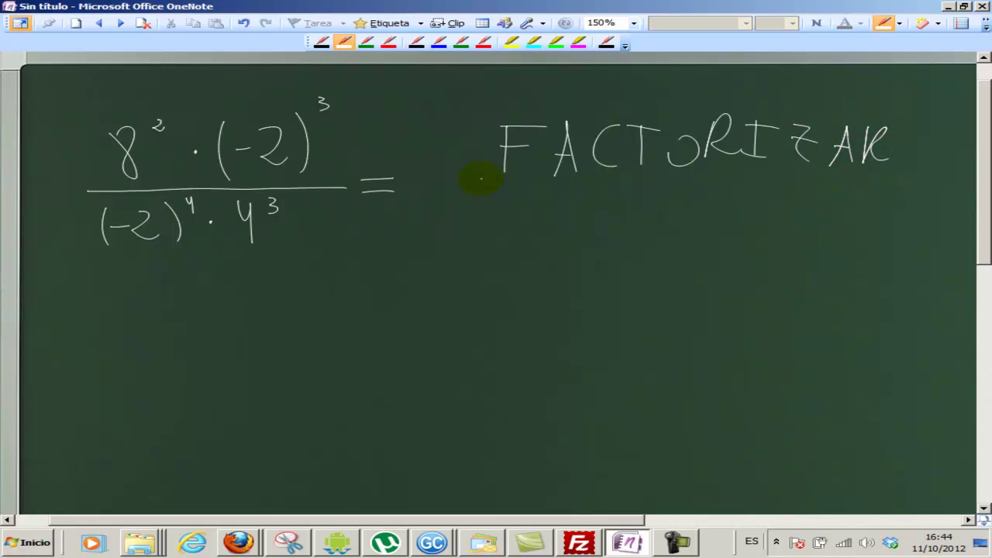
pyautogui.moveTo(59, 334)
pyautogui.mouseDown()
pyautogui.moveTo(80, 334)
pyautogui.moveTo(81, 344)
pyautogui.mouseUp()
# Step: Write the second-line numerator (2³)²·(-2)³
pyautogui.moveTo(130, 286); pyautogui.dragTo(169, 316)
pyautogui.moveTo(173, 272); pyautogui.dragTo(174, 286)
pyautogui.moveTo(117, 271)
pyautogui.mouseDown()
pyautogui.moveTo(107, 292)
pyautogui.moveTo(117, 330)
pyautogui.mouseUp()
pyautogui.moveTo(183, 262); pyautogui.dragTo(190, 322)
pyautogui.moveTo(199, 260)
pyautogui.mouseDown()
pyautogui.moveTo(248, 317)
pyautogui.moveTo(277, 288)
pyautogui.mouseUp()
pyautogui.moveTo(283, 276); pyautogui.dragTo(310, 304)
pyautogui.moveTo(310, 257); pyautogui.dragTo(314, 318)
pyautogui.moveTo(328, 242); pyautogui.dragTo(328, 256)
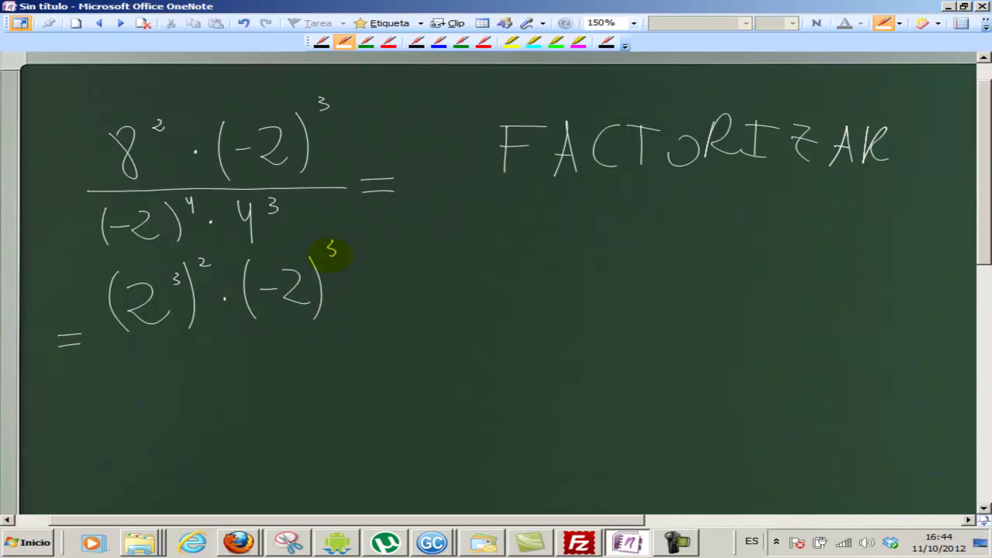
# Step: Draw the fraction bar, write (-2)⁴·(2²)³ beneath it, and add an equals sign
pyautogui.moveTo(106, 338); pyautogui.dragTo(338, 325)
pyautogui.moveTo(137, 367); pyautogui.dragTo(188, 378)
pyautogui.moveTo(138, 343); pyautogui.dragTo(134, 383)
pyautogui.moveTo(193, 343)
pyautogui.mouseDown()
pyautogui.moveTo(198, 381)
pyautogui.moveTo(216, 348)
pyautogui.moveTo(296, 371)
pyautogui.moveTo(306, 347)
pyautogui.moveTo(259, 388)
pyautogui.mouseUp()
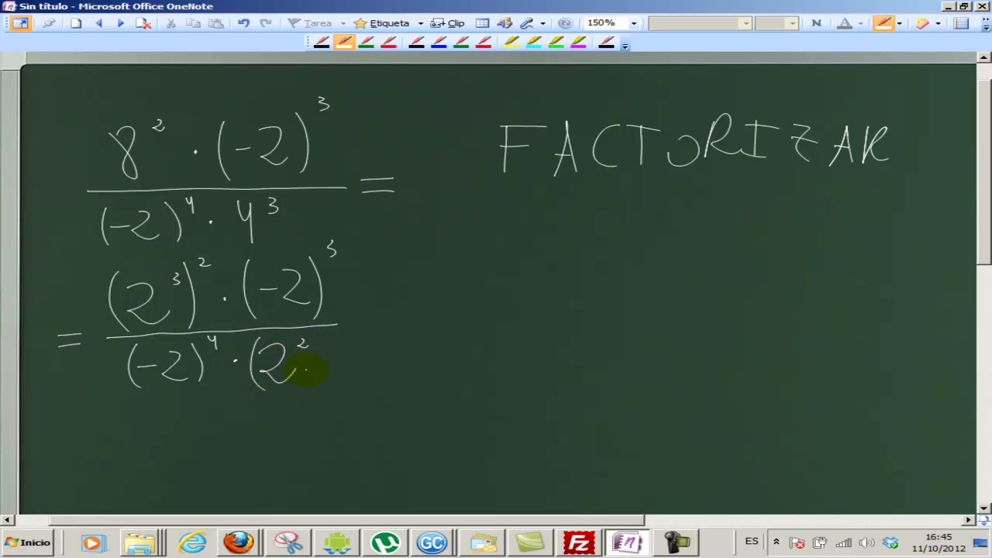
pyautogui.moveTo(313, 335); pyautogui.dragTo(319, 381)
pyautogui.moveTo(326, 331); pyautogui.dragTo(332, 343)
pyautogui.moveTo(385, 305); pyautogui.dragTo(401, 305)
pyautogui.moveTo(381, 314); pyautogui.dragTo(408, 315)
# Step: Write the power rule (aᵐ)ⁿ = aᵐ·ⁿ beside the second line
pyautogui.moveTo(588, 280)
pyautogui.mouseDown()
pyautogui.moveTo(625, 290)
pyautogui.moveTo(655, 248)
pyautogui.moveTo(668, 257)
pyautogui.mouseUp()
pyautogui.moveTo(532, 250); pyautogui.dragTo(532, 326)
pyautogui.moveTo(679, 245)
pyautogui.mouseDown()
pyautogui.moveTo(684, 323)
pyautogui.moveTo(718, 242)
pyautogui.mouseUp()
pyautogui.moveTo(721, 303); pyautogui.dragTo(840, 313)
pyautogui.moveTo(832, 261); pyautogui.dragTo(879, 250)
pyautogui.click(858, 251)
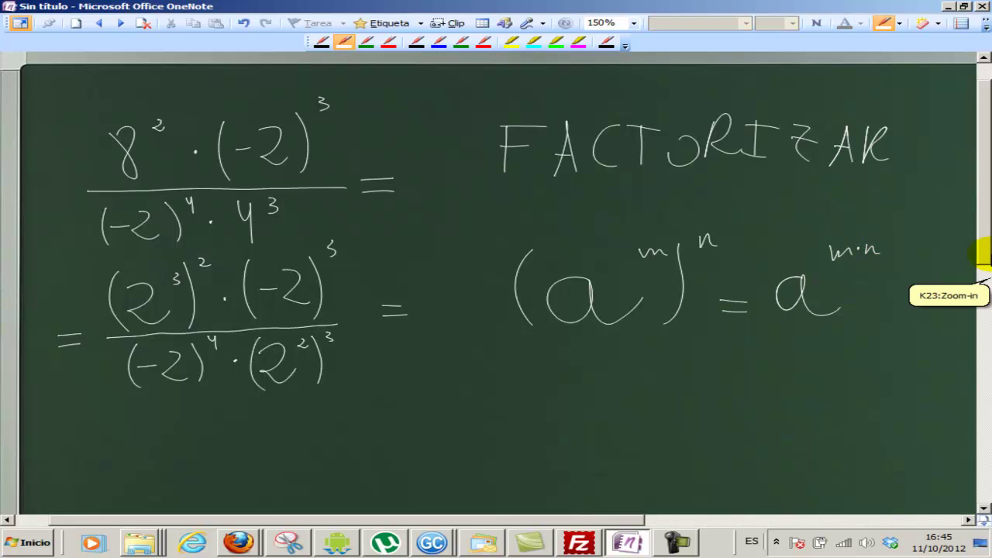
# Step: Start the third line with an equals sign and a blank fraction bar
pyautogui.moveTo(978, 241)
pyautogui.mouseDown()
pyautogui.moveTo(986, 260)
pyautogui.moveTo(968, 276)
pyautogui.mouseUp()
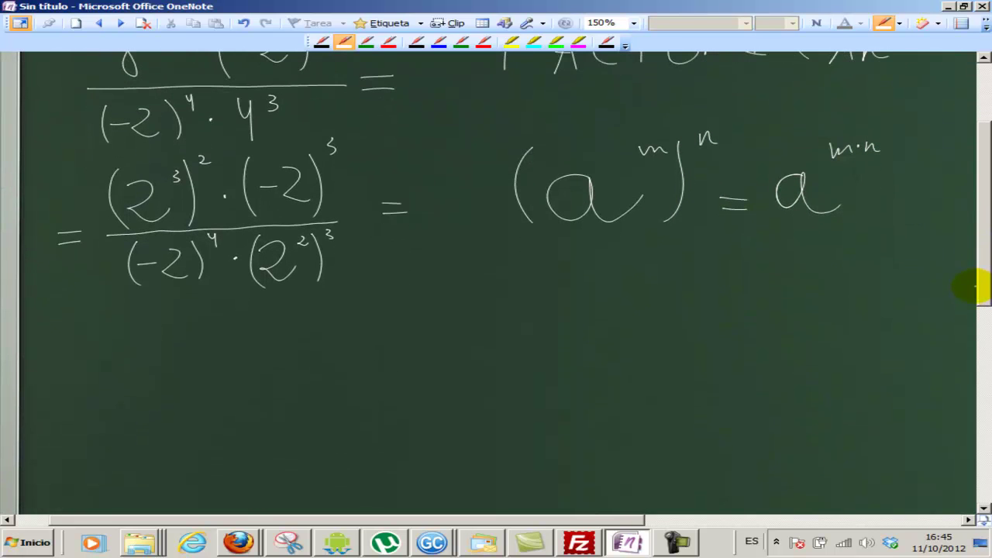
pyautogui.moveTo(51, 356); pyautogui.dragTo(188, 361)
pyautogui.moveTo(105, 361); pyautogui.dragTo(332, 361)
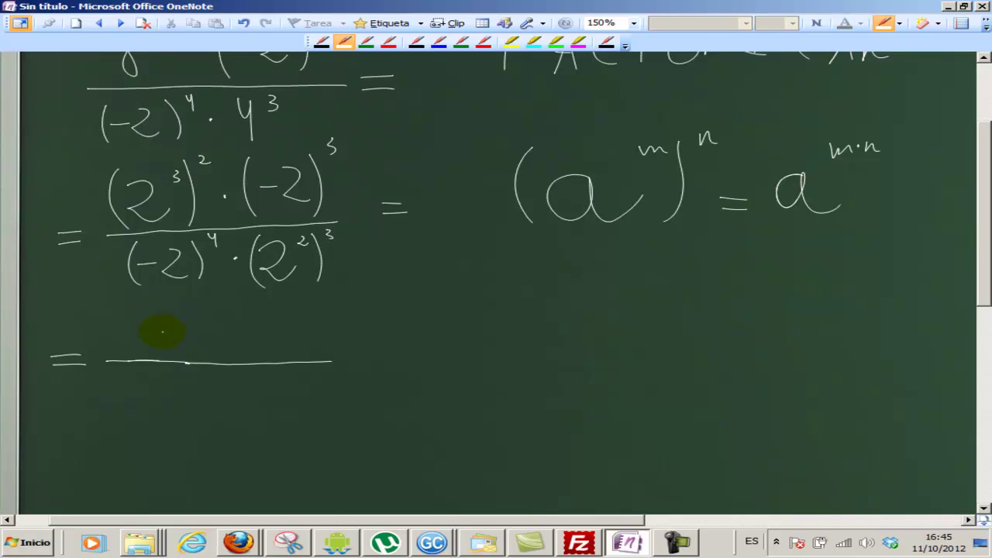
# Step: Write the numerator 2⁶·(-2)³ above the third fraction bar
pyautogui.moveTo(148, 318); pyautogui.dragTo(192, 347)
pyautogui.moveTo(206, 297)
pyautogui.mouseDown()
pyautogui.moveTo(200, 307)
pyautogui.moveTo(239, 351)
pyautogui.mouseUp()
pyautogui.moveTo(252, 328); pyautogui.dragTo(296, 340)
pyautogui.moveTo(303, 304); pyautogui.dragTo(308, 351)
pyautogui.moveTo(316, 293); pyautogui.dragTo(318, 307)
# Step: Write the denominator (-2)⁴·2⁶ and a trailing equals sign
pyautogui.moveTo(139, 397); pyautogui.dragTo(199, 411)
pyautogui.moveTo(141, 374); pyautogui.dragTo(132, 422)
pyautogui.moveTo(210, 379); pyautogui.dragTo(217, 416)
pyautogui.moveTo(226, 371)
pyautogui.mouseDown()
pyautogui.moveTo(233, 389)
pyautogui.moveTo(309, 411)
pyautogui.mouseUp()
pyautogui.moveTo(318, 366); pyautogui.dragTo(315, 378)
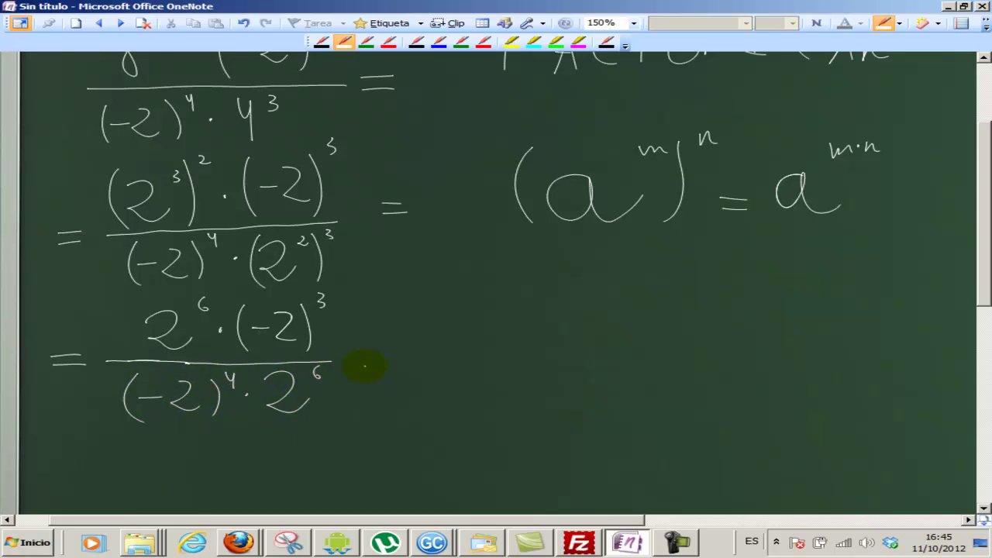
pyautogui.moveTo(356, 347); pyautogui.dragTo(383, 345)
pyautogui.moveTo(351, 361); pyautogui.dragTo(382, 359)
# Step: Write (-a)ⁿ below the power rule
pyautogui.moveTo(545, 320); pyautogui.dragTo(659, 329)
pyautogui.moveTo(552, 273); pyautogui.dragTo(551, 358)
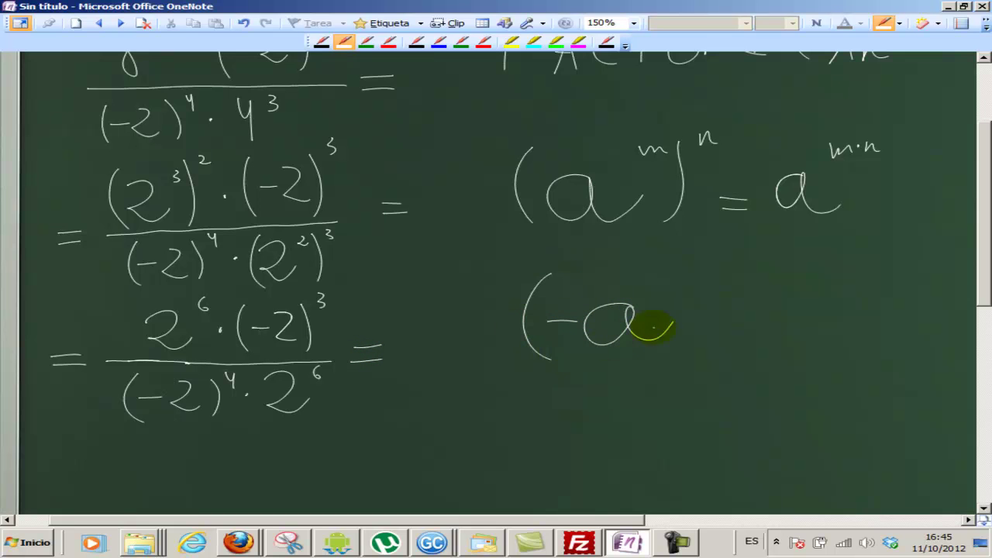
pyautogui.moveTo(663, 280); pyautogui.dragTo(663, 355)
pyautogui.moveTo(687, 276); pyautogui.dragTo(874, 253)
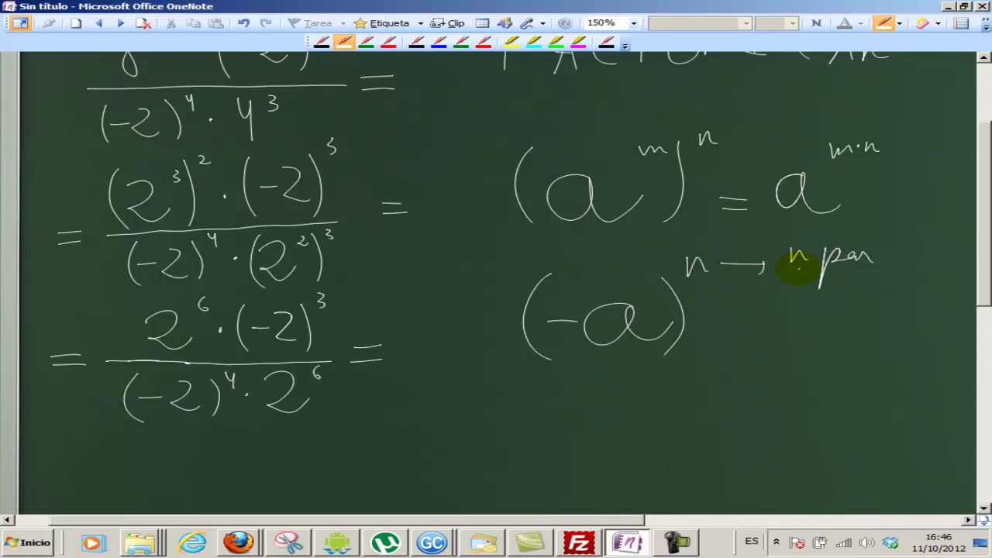
# Step: Note the sign rule: even n (par) gives +, odd n (impar) gives −
pyautogui.moveTo(913, 235)
pyautogui.mouseDown()
pyautogui.moveTo(914, 262)
pyautogui.moveTo(932, 250)
pyautogui.mouseUp()
pyautogui.moveTo(856, 223)
pyautogui.mouseDown()
pyautogui.moveTo(906, 223)
pyautogui.moveTo(860, 229)
pyautogui.mouseUp()
pyautogui.moveTo(898, 219); pyautogui.dragTo(898, 229)
pyautogui.moveTo(789, 317)
pyautogui.mouseDown()
pyautogui.moveTo(834, 309)
pyautogui.moveTo(848, 330)
pyautogui.moveTo(858, 312)
pyautogui.moveTo(918, 310)
pyautogui.mouseUp()
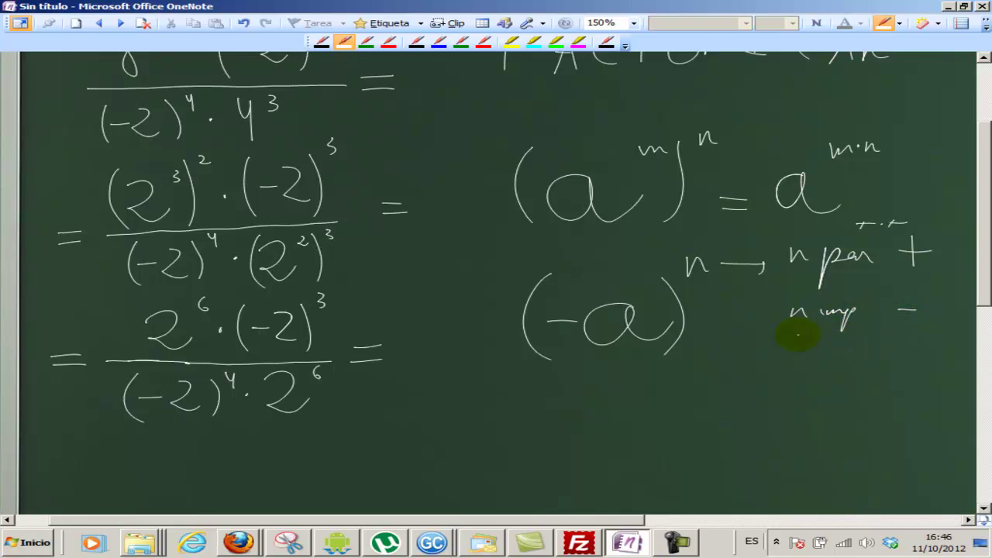
# Step: Start the fourth line with an equals sign and the numerator −2⁶·2³
pyautogui.moveTo(983, 301); pyautogui.dragTo(983, 343)
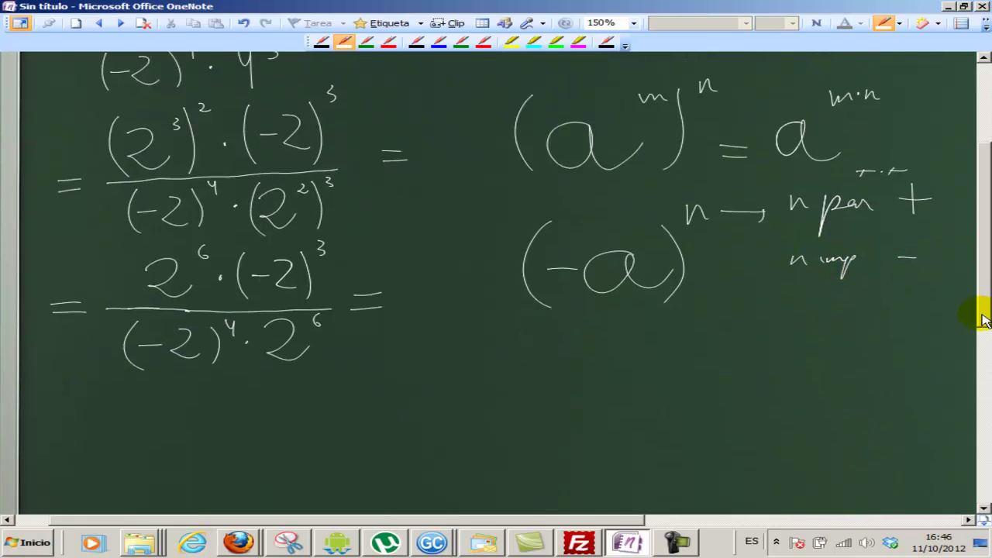
pyautogui.moveTo(60, 396)
pyautogui.mouseDown()
pyautogui.moveTo(88, 396)
pyautogui.moveTo(89, 406)
pyautogui.mouseUp()
pyautogui.moveTo(141, 350); pyautogui.dragTo(178, 378)
pyautogui.moveTo(198, 333); pyautogui.dragTo(197, 342)
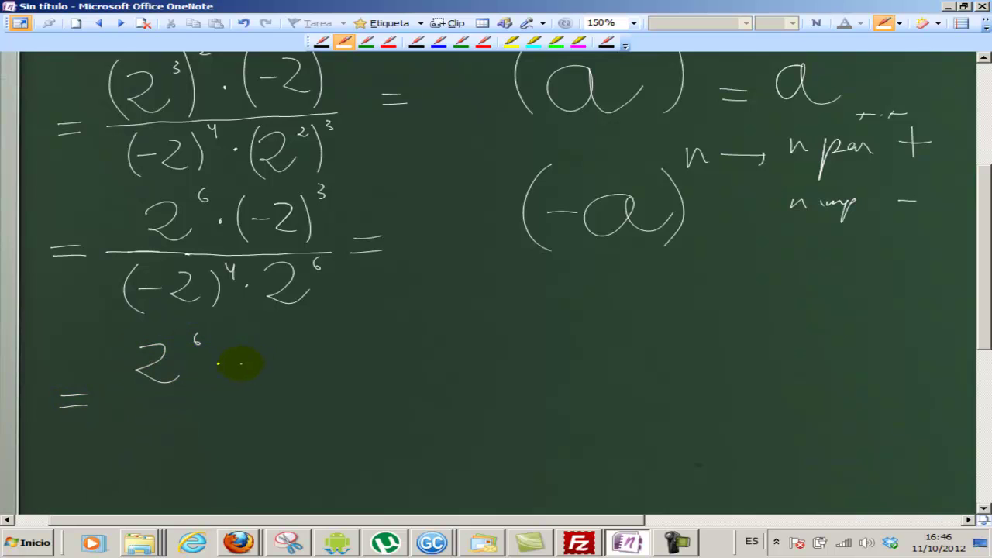
pyautogui.moveTo(98, 365); pyautogui.dragTo(113, 364)
pyautogui.moveTo(246, 343); pyautogui.dragTo(286, 361)
pyautogui.moveTo(292, 319); pyautogui.dragTo(295, 332)
# Step: Draw the fraction bar, write 2⁴·2⁶ beneath it, and add an equals sign
pyautogui.moveTo(102, 399); pyautogui.dragTo(314, 399)
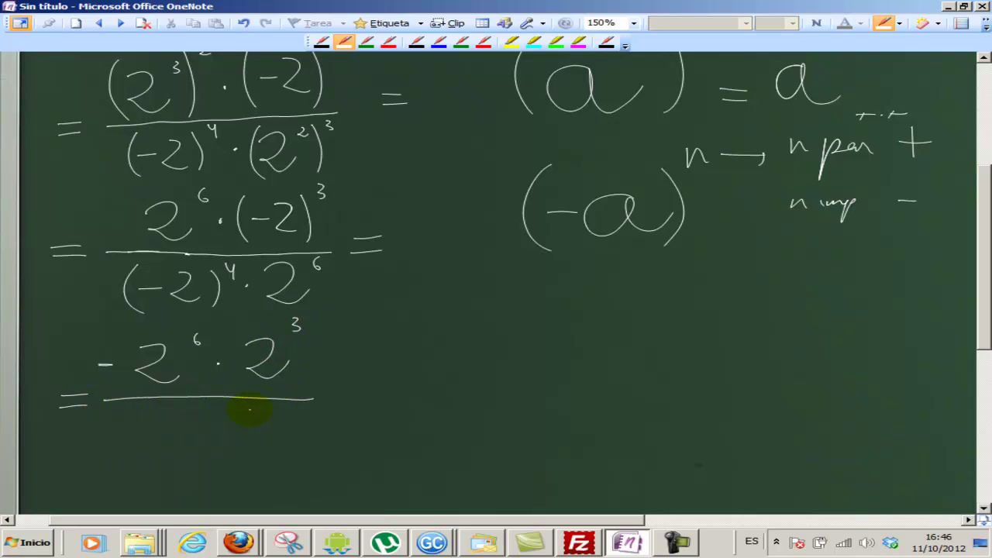
pyautogui.moveTo(141, 421)
pyautogui.mouseDown()
pyautogui.moveTo(139, 444)
pyautogui.moveTo(175, 456)
pyautogui.mouseUp()
pyautogui.moveTo(184, 407)
pyautogui.mouseDown()
pyautogui.moveTo(190, 419)
pyautogui.moveTo(277, 448)
pyautogui.mouseUp()
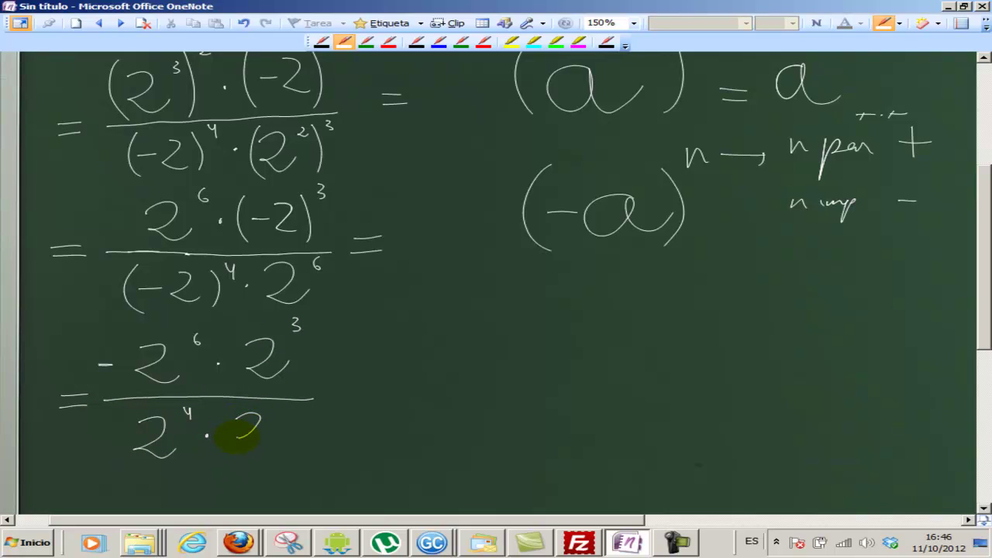
pyautogui.moveTo(289, 409); pyautogui.dragTo(285, 420)
pyautogui.moveTo(359, 376); pyautogui.dragTo(382, 377)
pyautogui.moveTo(354, 387); pyautogui.dragTo(386, 387)
# Step: Write the product rule aᵐ·aⁿ = aᵐ⁺ⁿ on the right
pyautogui.moveTo(578, 337)
pyautogui.mouseDown()
pyautogui.moveTo(620, 355)
pyautogui.moveTo(634, 325)
pyautogui.moveTo(717, 358)
pyautogui.mouseUp()
pyautogui.moveTo(720, 318)
pyautogui.mouseDown()
pyautogui.moveTo(738, 312)
pyautogui.moveTo(767, 335)
pyautogui.mouseUp()
pyautogui.moveTo(741, 350); pyautogui.dragTo(767, 350)
pyautogui.moveTo(811, 316); pyautogui.dragTo(840, 341)
pyautogui.moveTo(842, 298); pyautogui.dragTo(872, 302)
pyautogui.moveTo(863, 297); pyautogui.dragTo(904, 302)
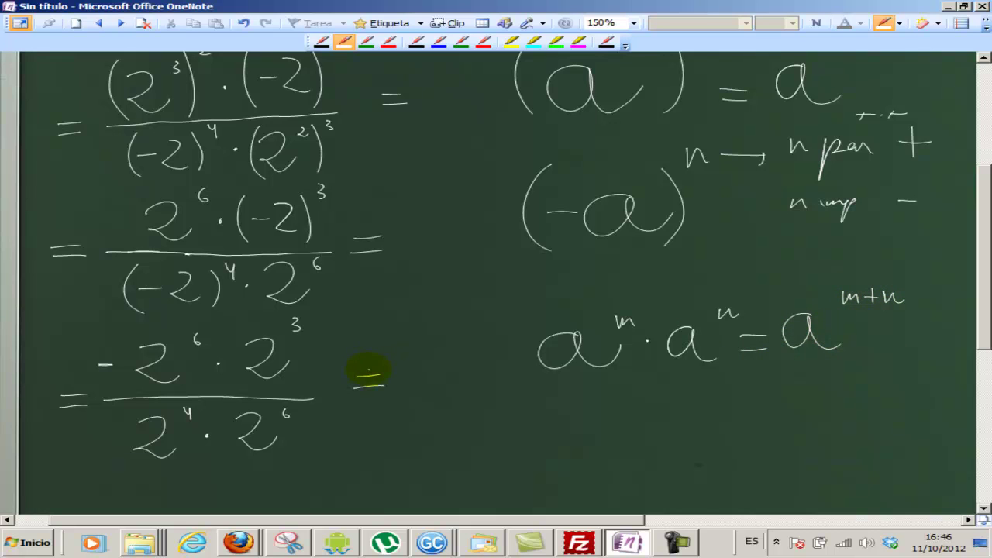
# Step: Write −2⁹ after the last equals sign with a fraction bar beneath it
pyautogui.moveTo(402, 348); pyautogui.dragTo(469, 360)
pyautogui.moveTo(484, 314); pyautogui.dragTo(488, 326)
pyautogui.moveTo(385, 378); pyautogui.dragTo(505, 385)
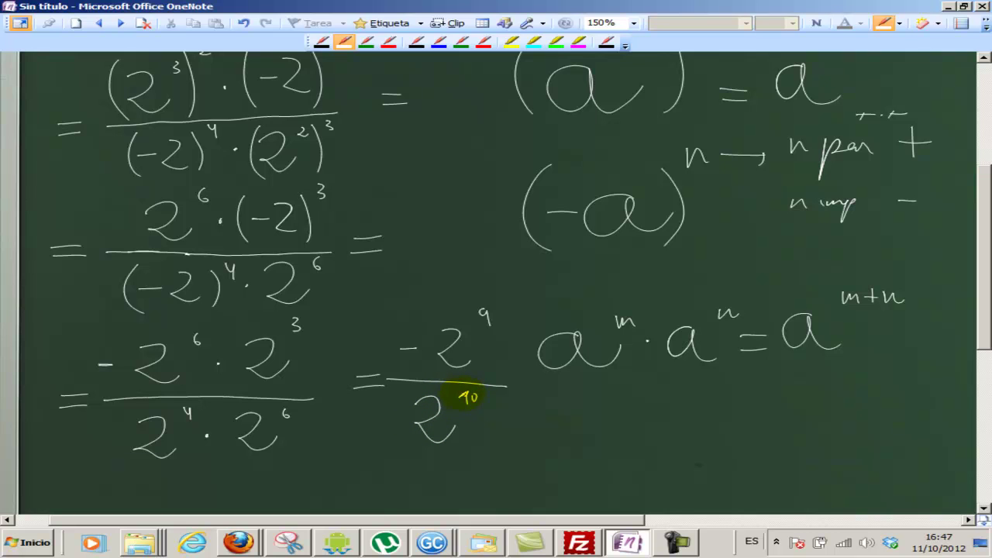
# Step: Draw an equals sign with two pen strokes after the -2^9/2^10 fraction
pyautogui.moveTo(535, 380); pyautogui.dragTo(561, 379)
pyautogui.moveTo(537, 386); pyautogui.dragTo(566, 385)
# Step: On a new line below the working, handwrite '= -1/2' as the simplified result
pyautogui.scroll(-3, 978, 357)
pyautogui.scroll(-1, 978, 357)
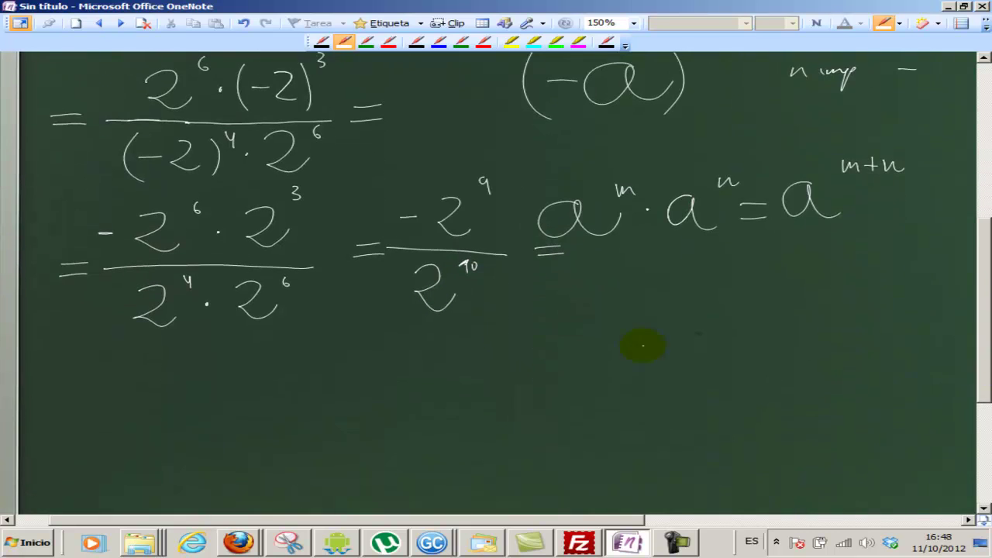
pyautogui.moveTo(56, 394)
pyautogui.mouseDown()
pyautogui.moveTo(94, 392)
pyautogui.moveTo(91, 404)
pyautogui.mouseUp()
pyautogui.moveTo(134, 377)
pyautogui.mouseDown()
pyautogui.moveTo(201, 392)
pyautogui.moveTo(166, 425)
pyautogui.moveTo(196, 423)
pyautogui.mouseUp()
# Step: Leave the pen with Escape to return to typing mode
pyautogui.press('Escape')
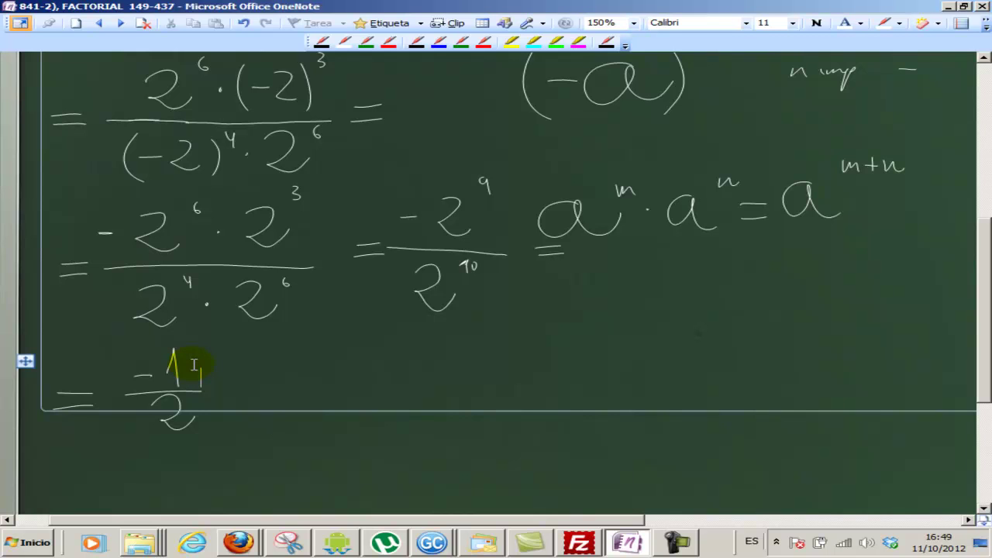
pyautogui.hotkey('ctrl', 'shift', 'p')
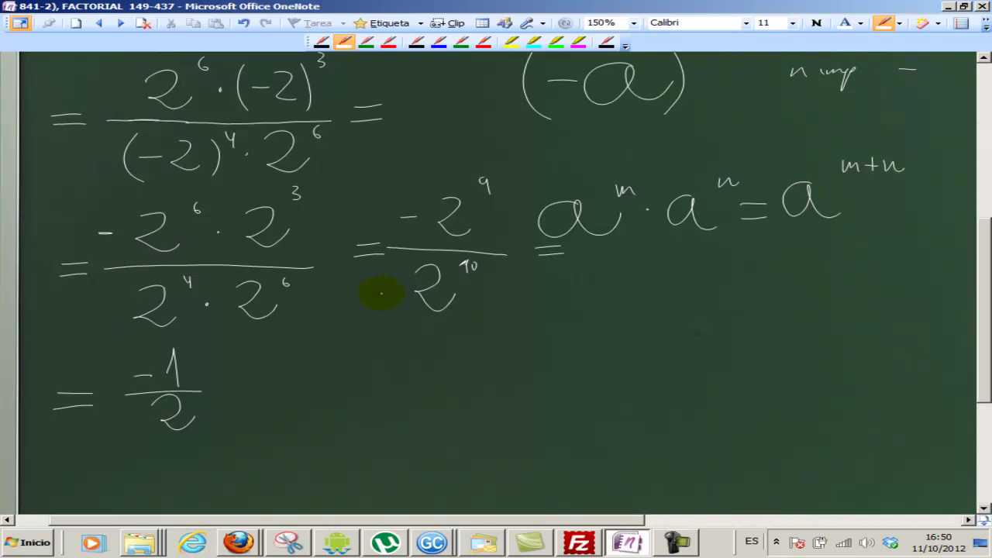
pyautogui.press('Escape')
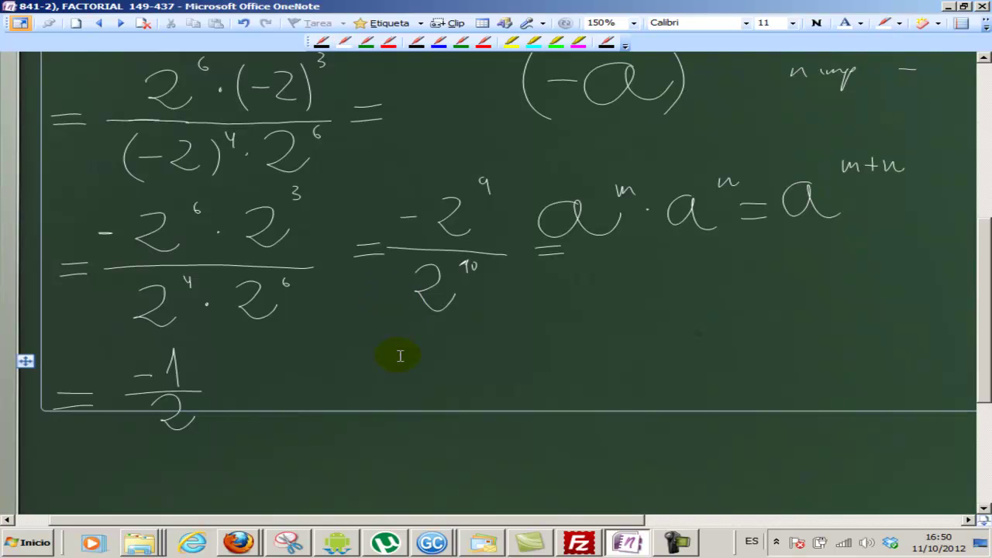